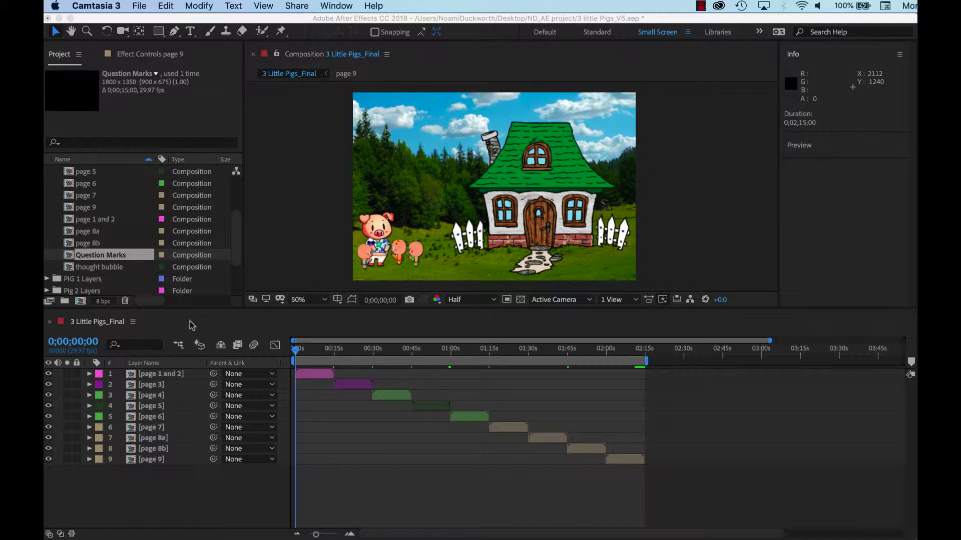
Bring After Effects forward, then select and deselect the [page 9] layer in the timeline
{"action": "left_click", "coordinate": [174, 329]}
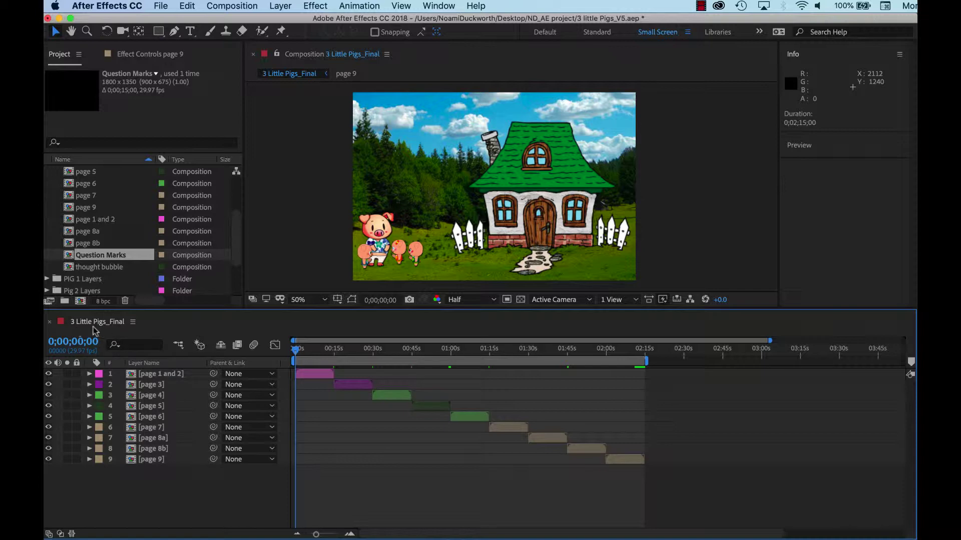
{"action": "left_click_drag", "start_coordinate": [158, 328], "coordinate": [672, 478]}
{"action": "left_click", "coordinate": [183, 460]}
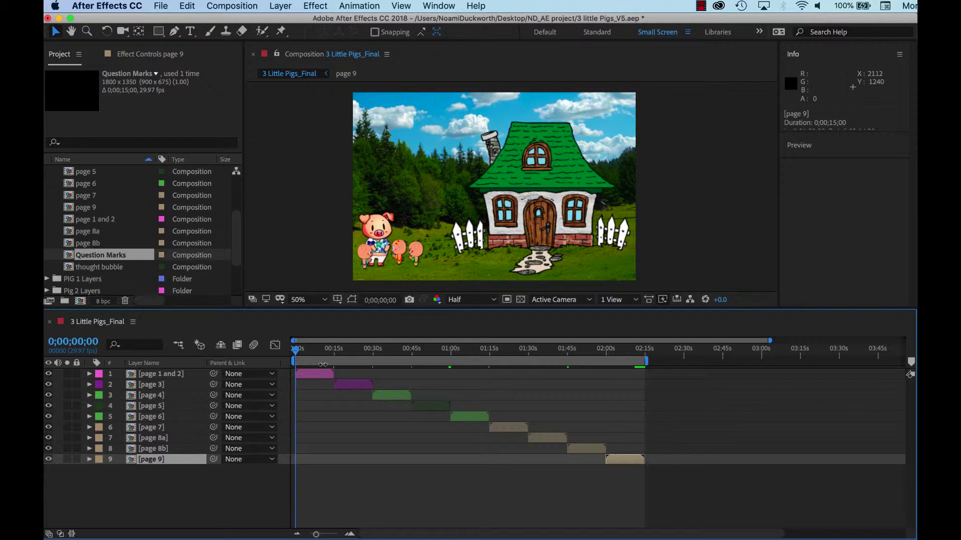
{"action": "left_click", "coordinate": [196, 489]}
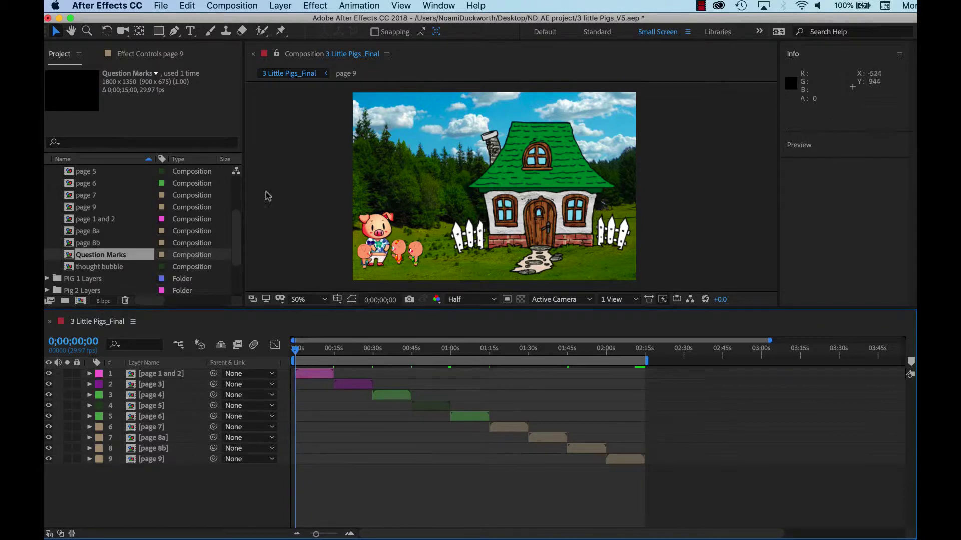
Add 3 Little Pigs_Final to the Render Queue and accept its Best Settings render settings
{"action": "left_click", "coordinate": [234, 6]}
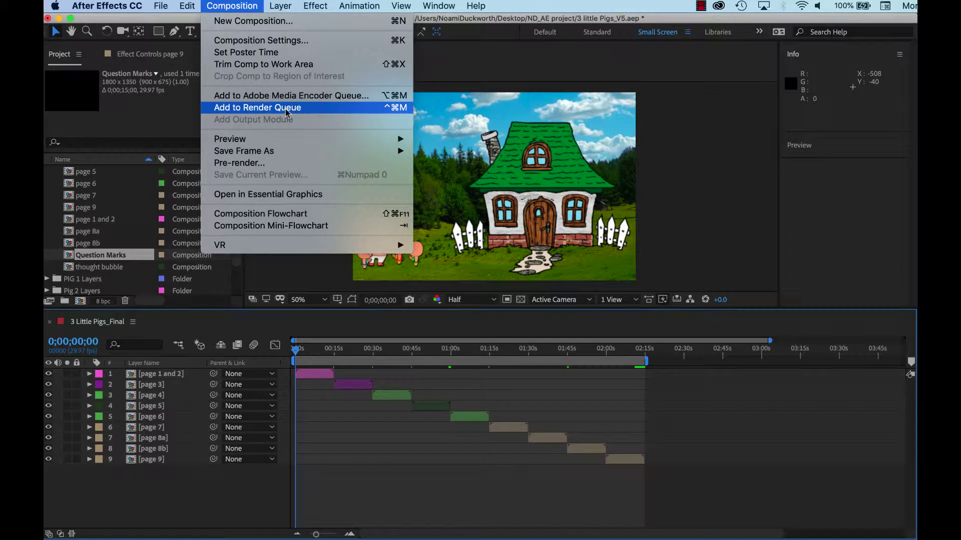
{"action": "left_click", "coordinate": [258, 109]}
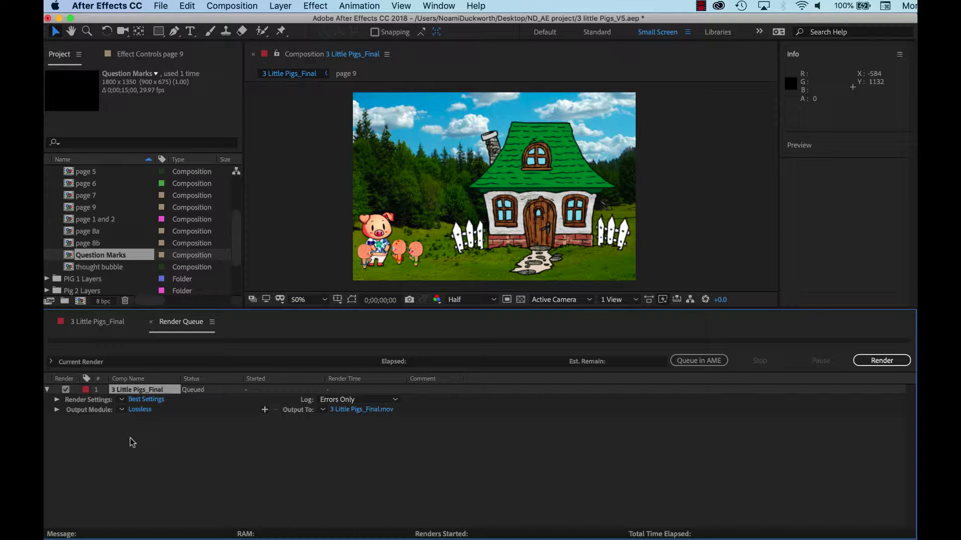
{"action": "left_click", "coordinate": [145, 400]}
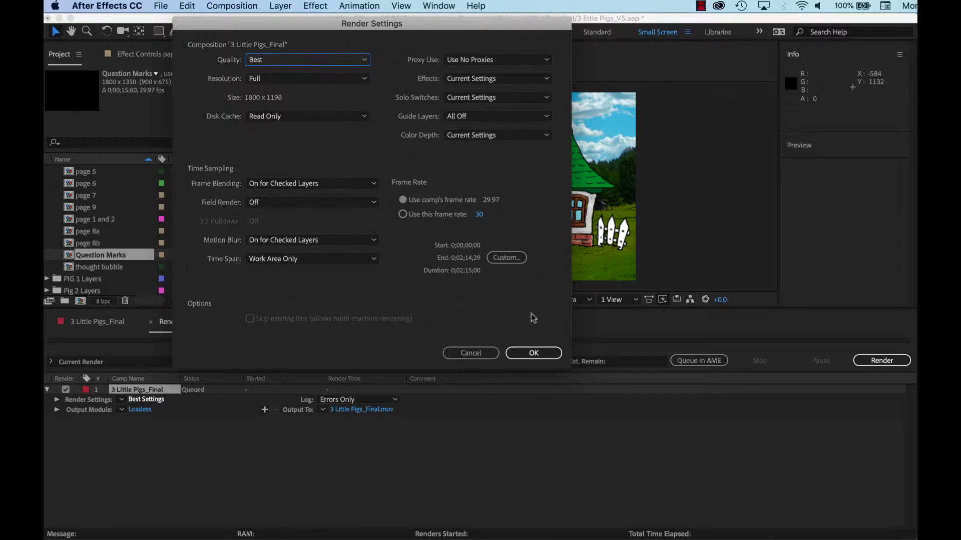
{"action": "left_click", "coordinate": [534, 353]}
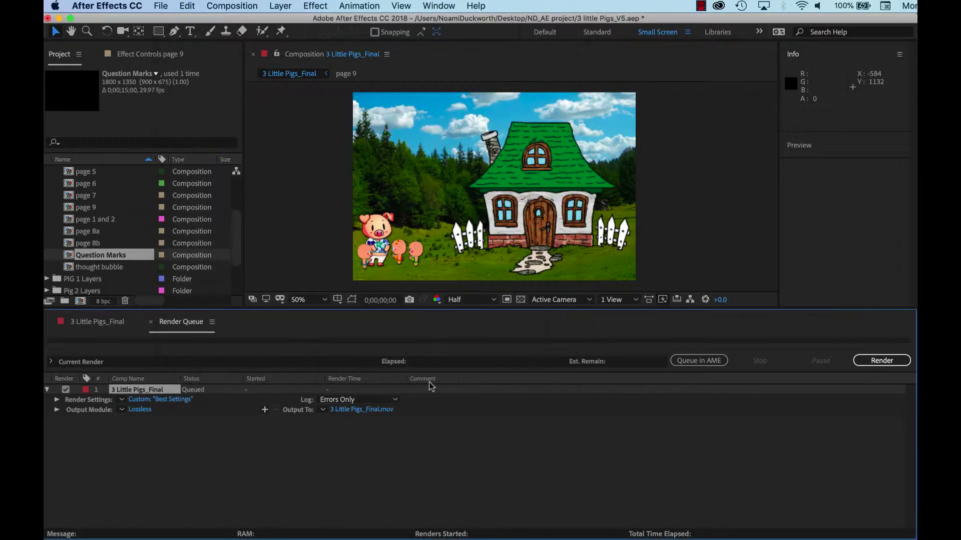
Set the QuickTime output codec to Apple ProRes 422 (Proxy), then switch to Apple's About Apple ProRes page
{"action": "left_click", "coordinate": [138, 410]}
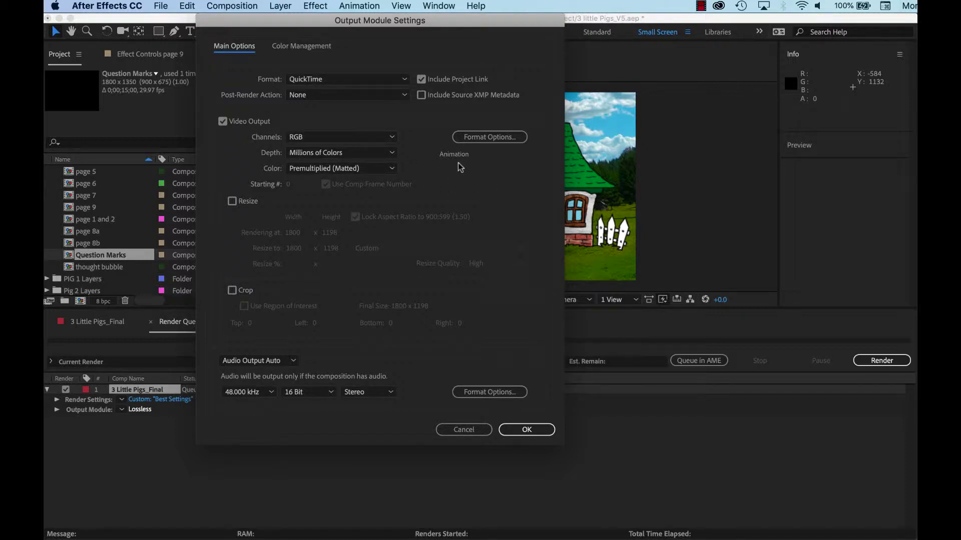
{"action": "left_click", "coordinate": [494, 140]}
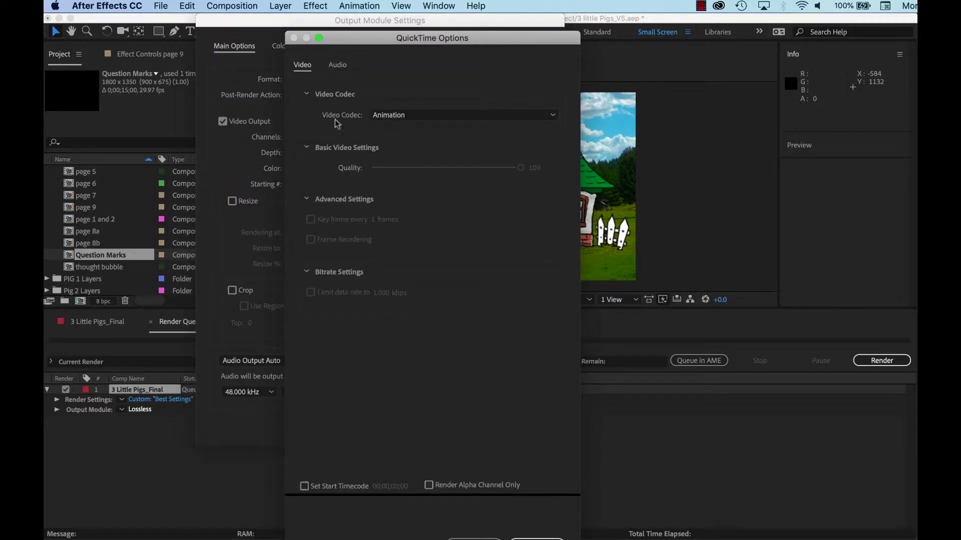
{"action": "left_click", "coordinate": [554, 116]}
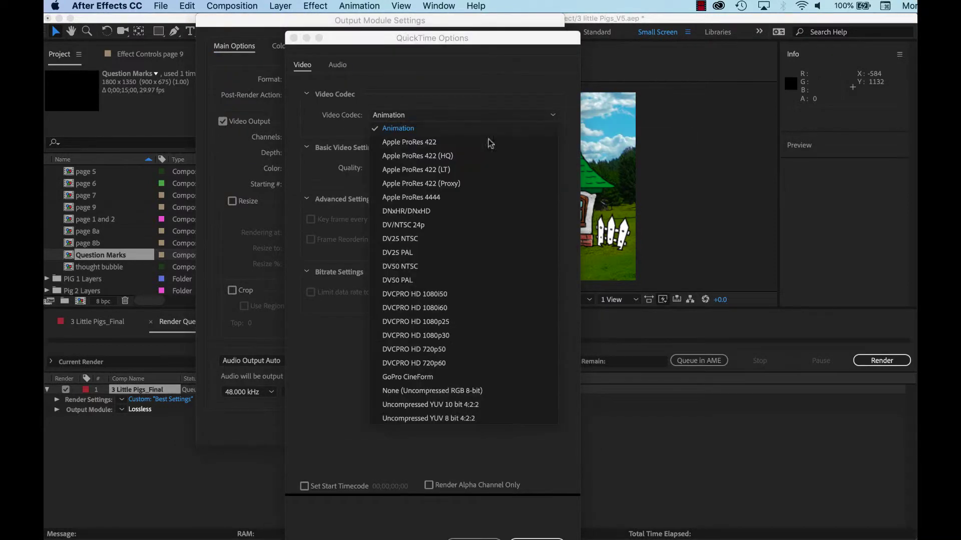
{"action": "left_click", "coordinate": [450, 184]}
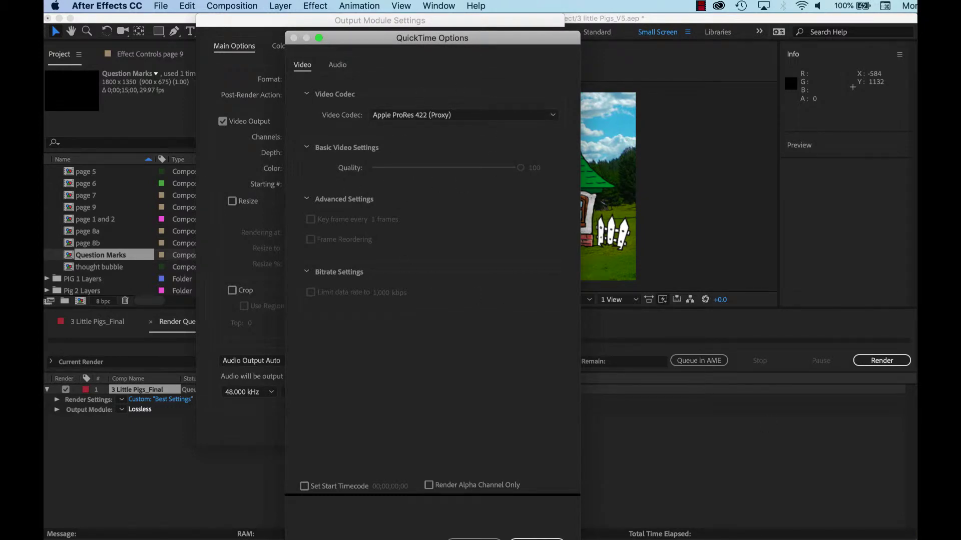
{"action": "key", "text": "super+Tab"}
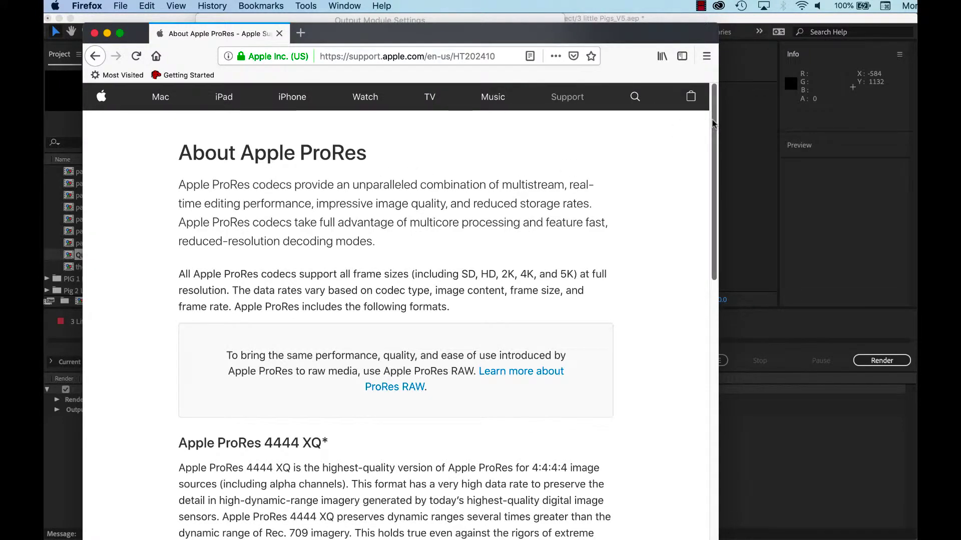
Scroll Apple's page to highlight the Apple ProRes 422 Proxy heading, then hide Firefox
{"action": "left_click_drag", "start_coordinate": [711, 123], "coordinate": [711, 448]}
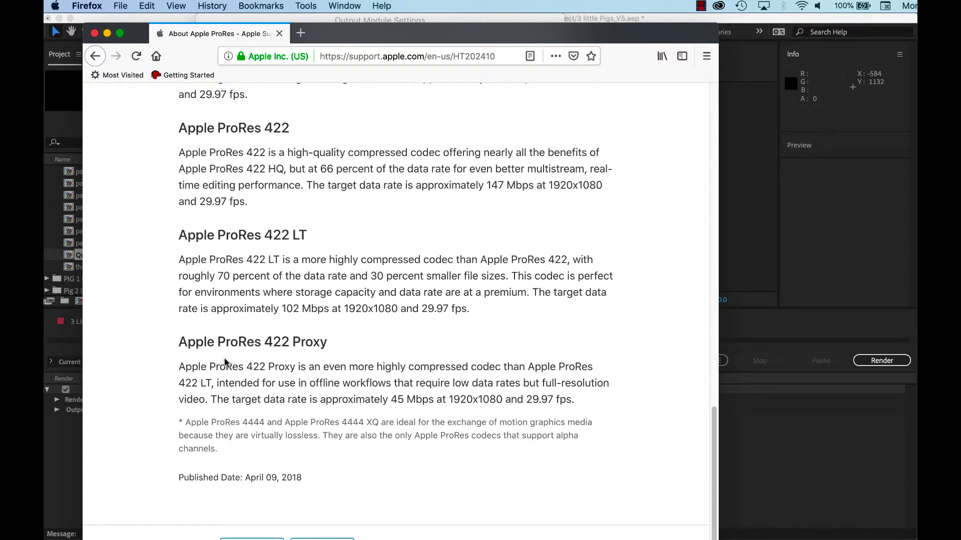
{"action": "left_click_drag", "start_coordinate": [179, 341], "coordinate": [352, 349]}
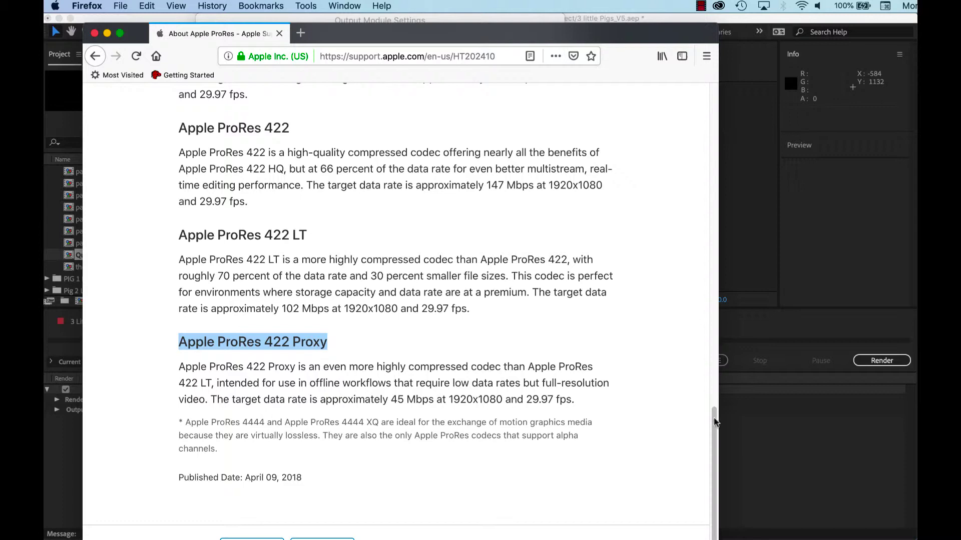
{"action": "left_click_drag", "start_coordinate": [712, 420], "coordinate": [715, 326]}
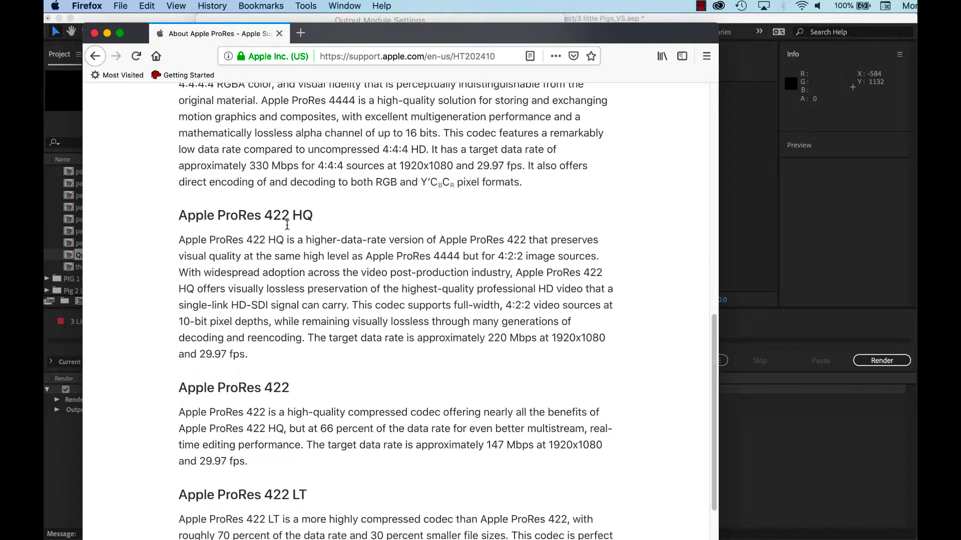
{"action": "left_click_drag", "start_coordinate": [716, 407], "coordinate": [656, 467]}
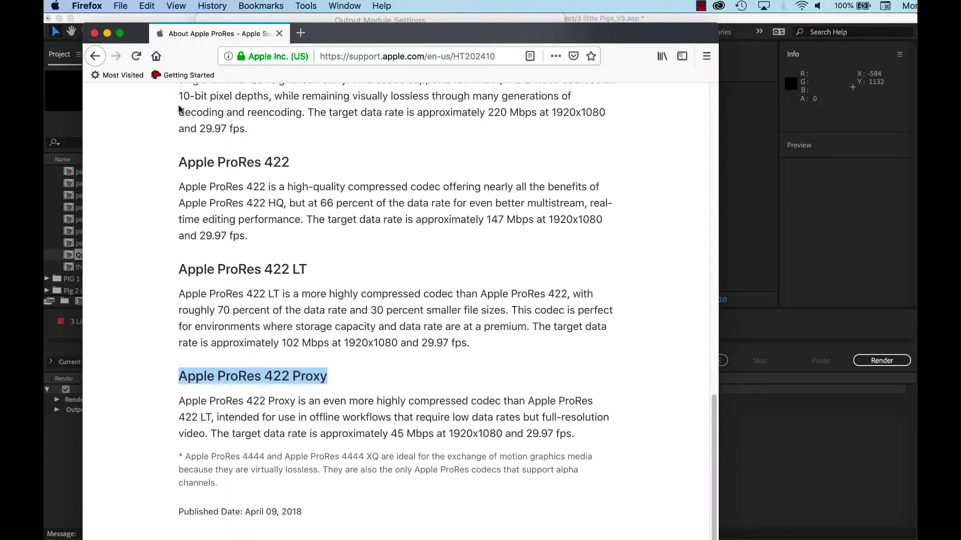
{"action": "left_click", "coordinate": [95, 33]}
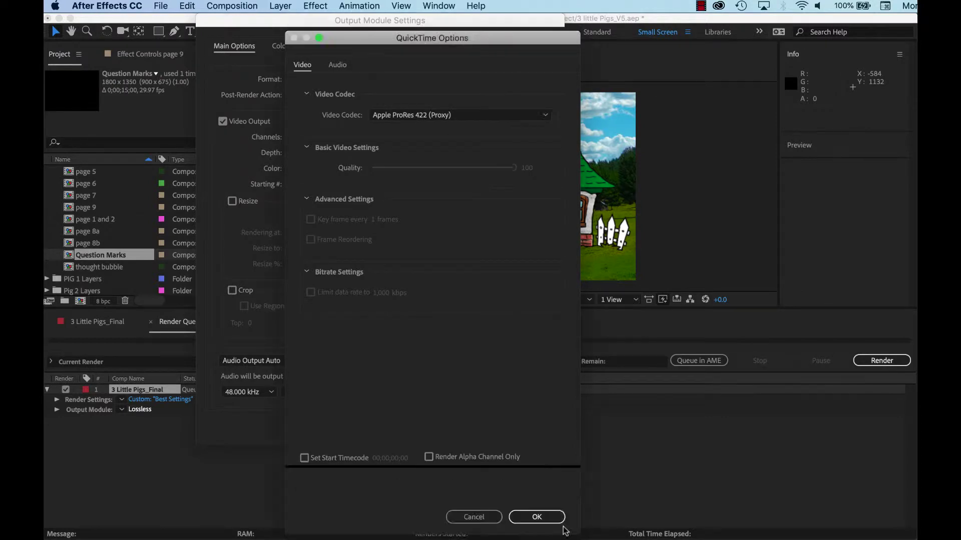
Confirm ProRes 422 Proxy with Audio Output Off, then render 3 Little Pigs_Final to .mov
{"action": "key", "text": "Return"}
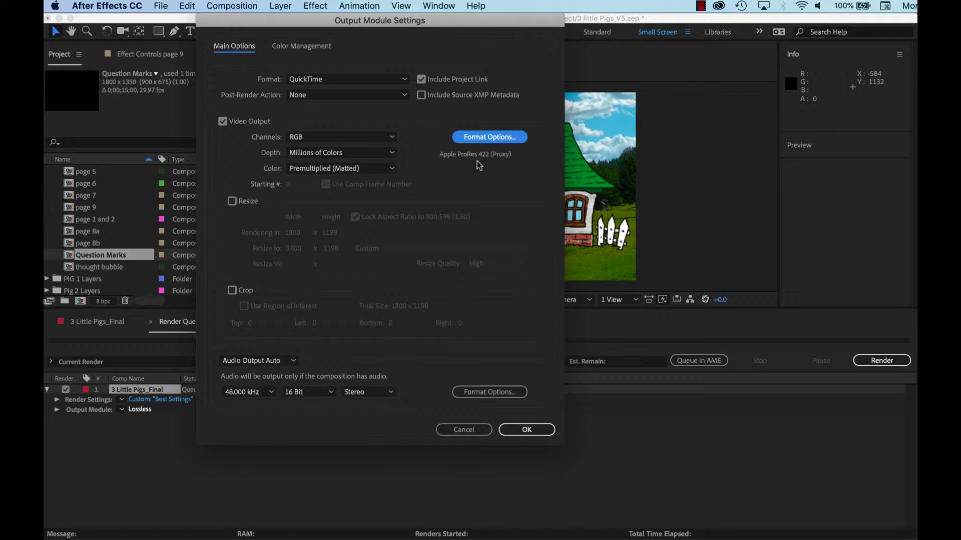
{"action": "left_click", "coordinate": [292, 362]}
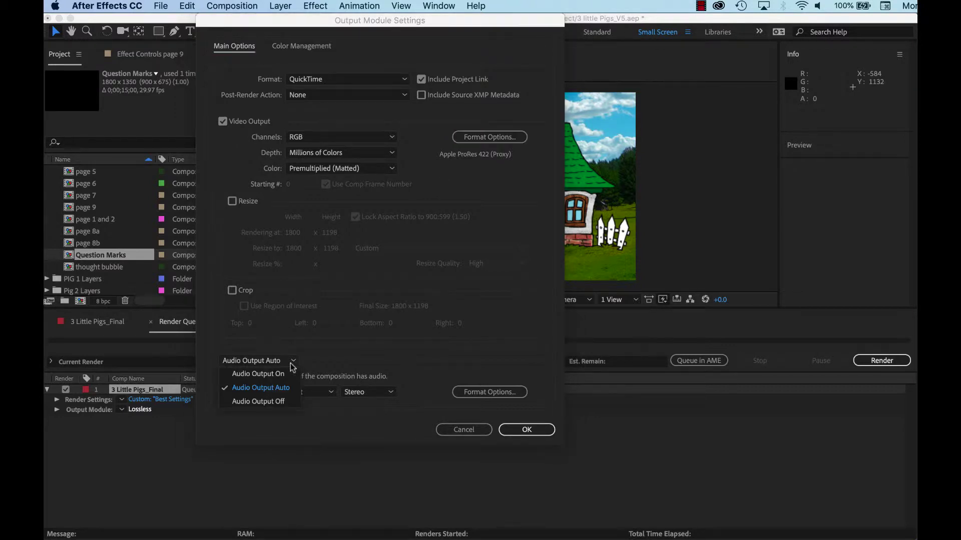
{"action": "left_click", "coordinate": [278, 402]}
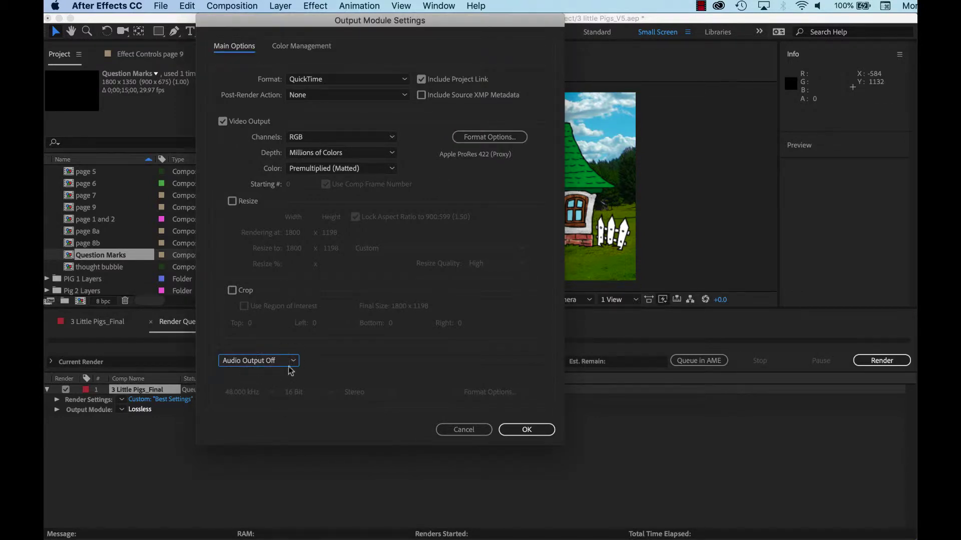
{"action": "left_click", "coordinate": [525, 430]}
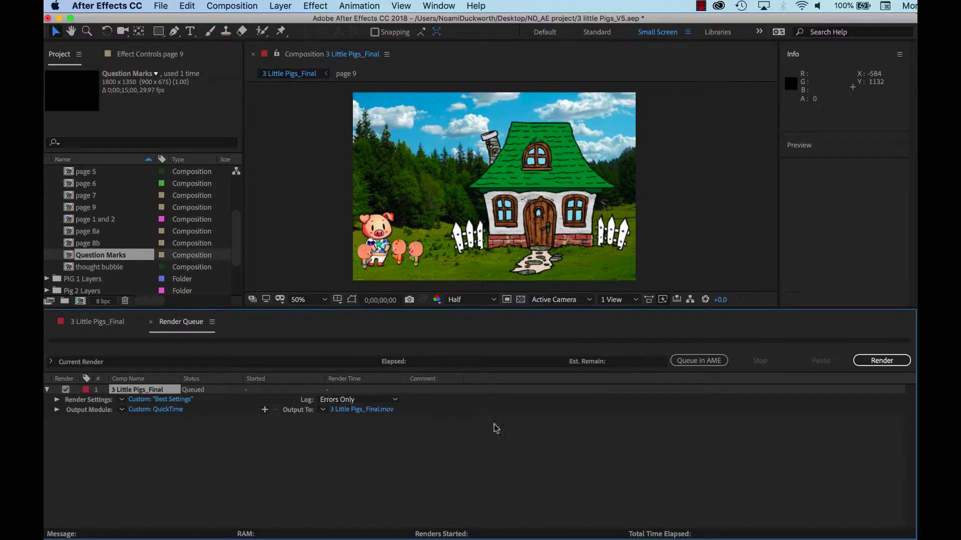
{"action": "left_click", "coordinate": [874, 364]}
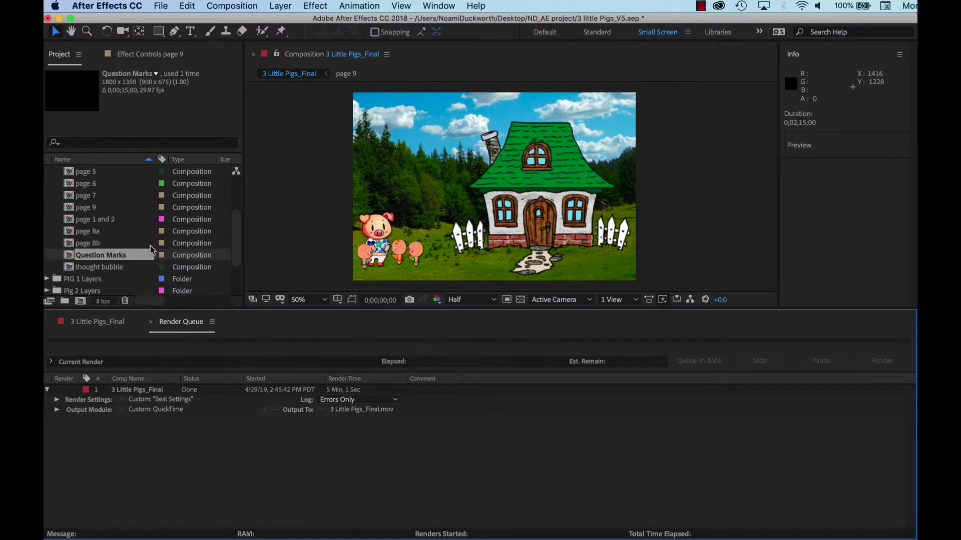
Show Info for 3 Little Pigs_Final.mov (798.1 MB, ProRes 422 Proxy) and select the .mp4
{"action": "left_click", "coordinate": [58, 19]}
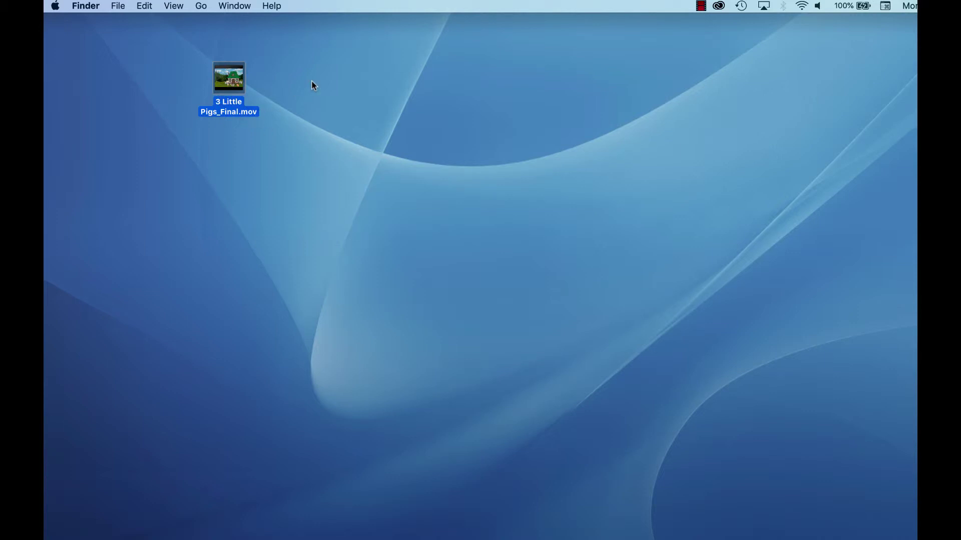
{"action": "key", "text": "super+i"}
{"action": "left_click_drag", "start_coordinate": [125, 23], "coordinate": [233, 30]}
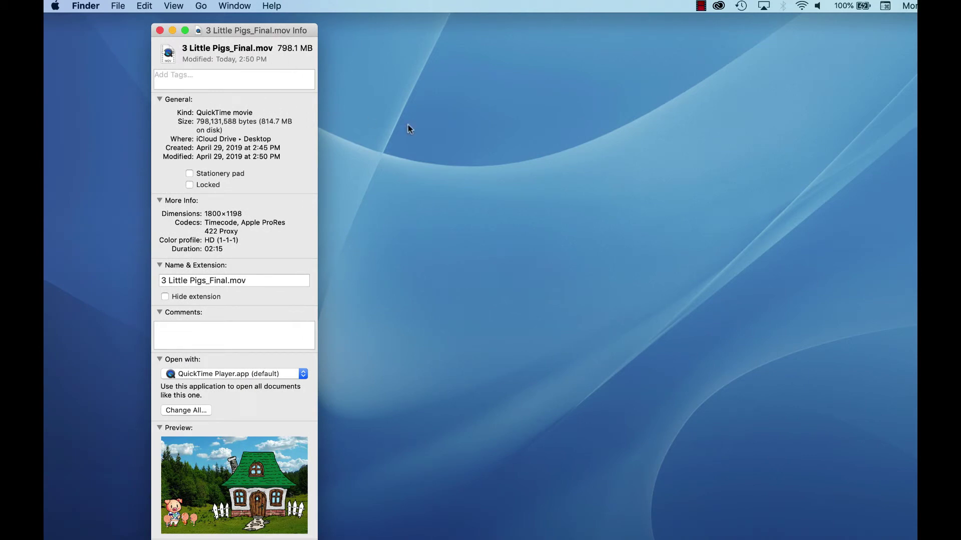
{"action": "left_click", "coordinate": [487, 92]}
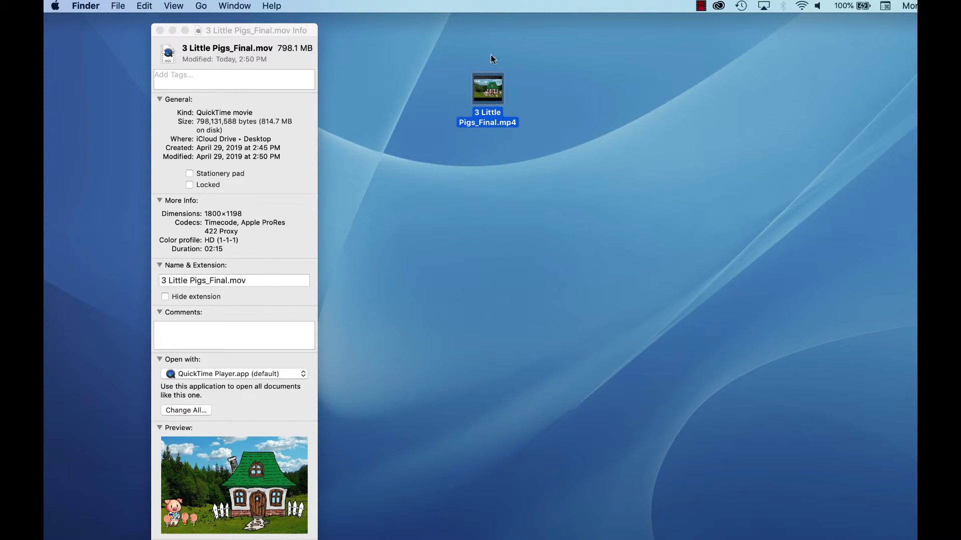
Open Info for the 167.5 MB .mp4 and 20.76 GB Final 2.mov beside the ProRes .mov
{"action": "key", "text": "super+i"}
{"action": "left_click_drag", "start_coordinate": [161, 25], "coordinate": [511, 26]}
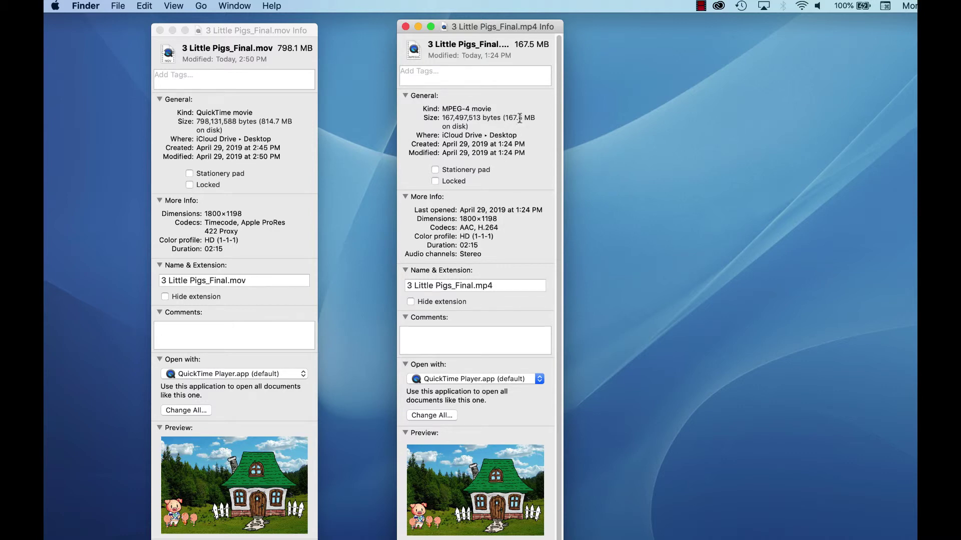
{"action": "key", "text": "super+i"}
{"action": "left_click_drag", "start_coordinate": [690, 31], "coordinate": [689, 32]}
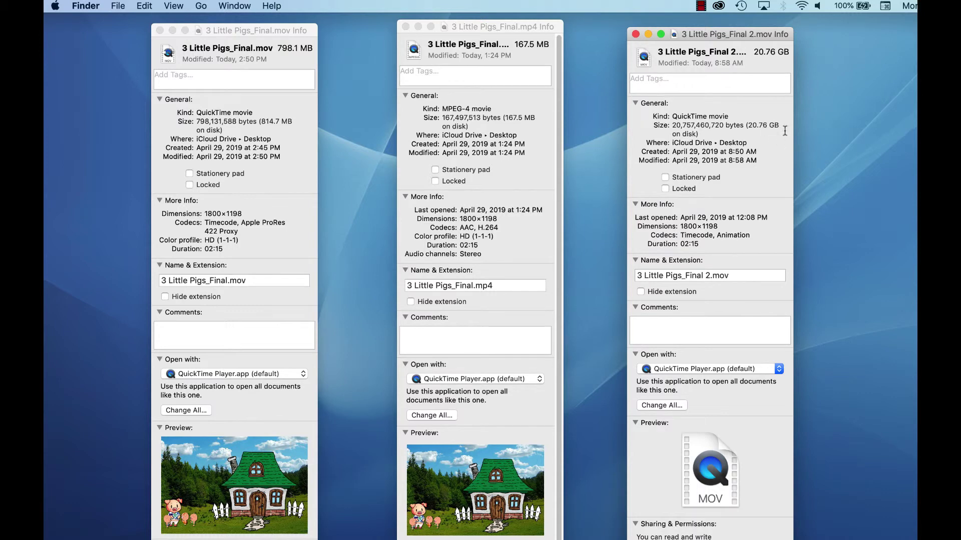
{"action": "left_click", "coordinate": [521, 105]}
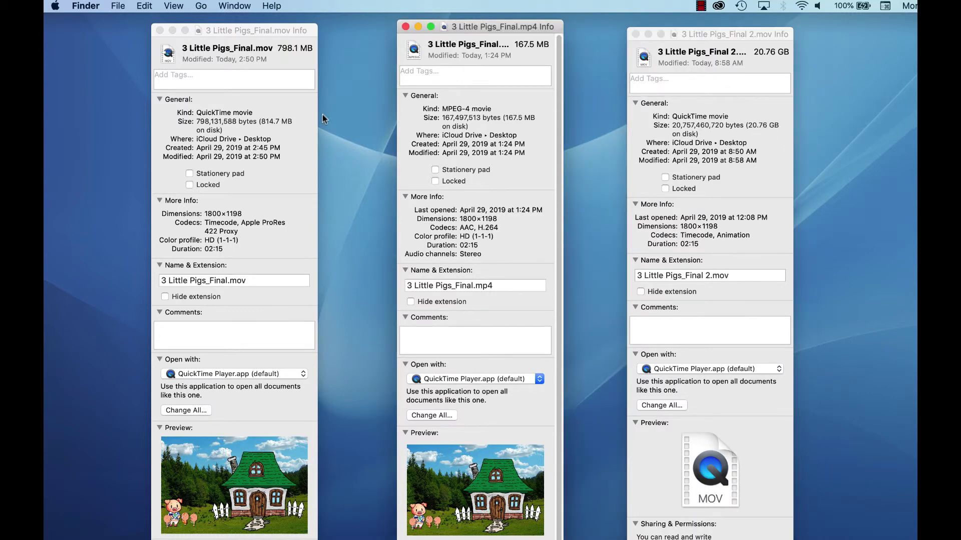
{"action": "left_click", "coordinate": [277, 102]}
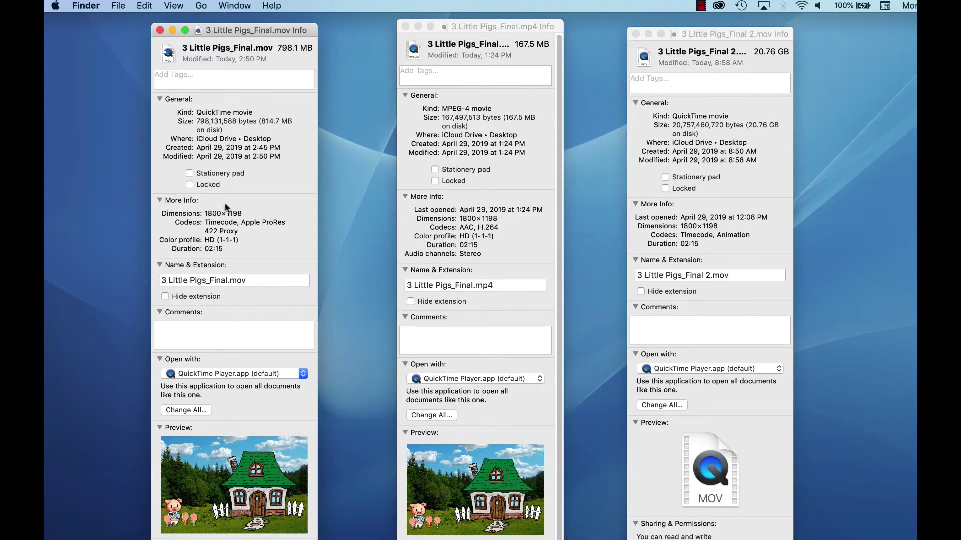